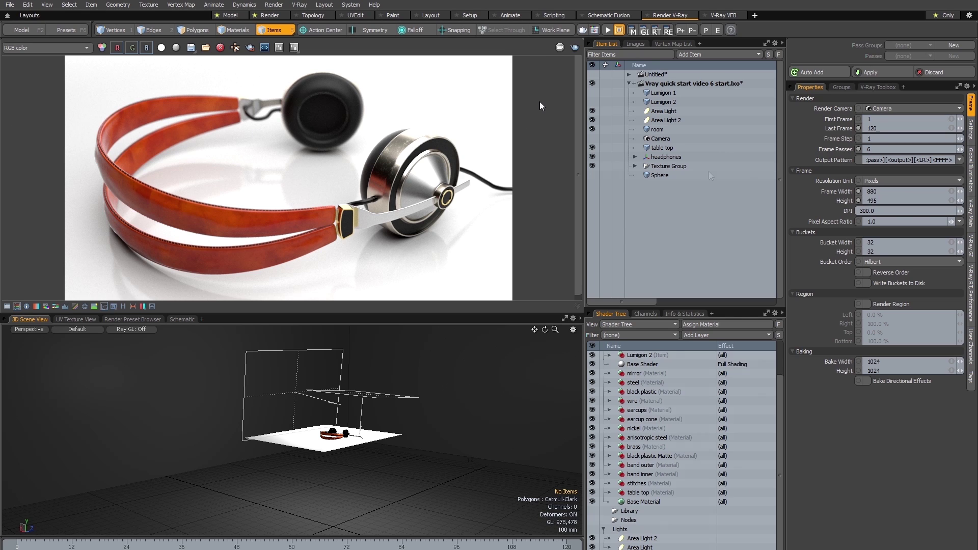
# Step: Add a new Camera 2 from Add Item > Recent and set it as the Render item's render camera
pyautogui.click(690, 54)
pyautogui.click(750, 60)
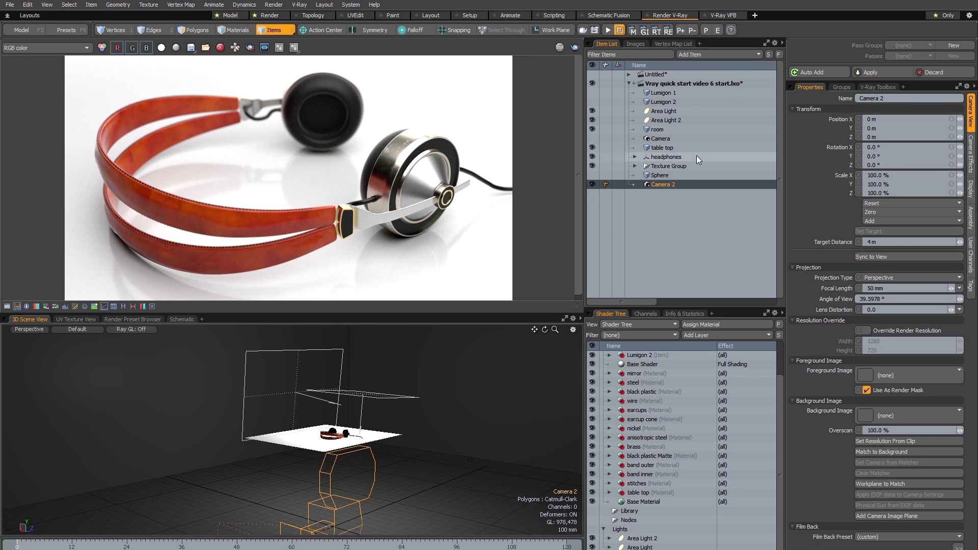
pyautogui.scroll(2, 663, 393)
pyautogui.click(628, 356)
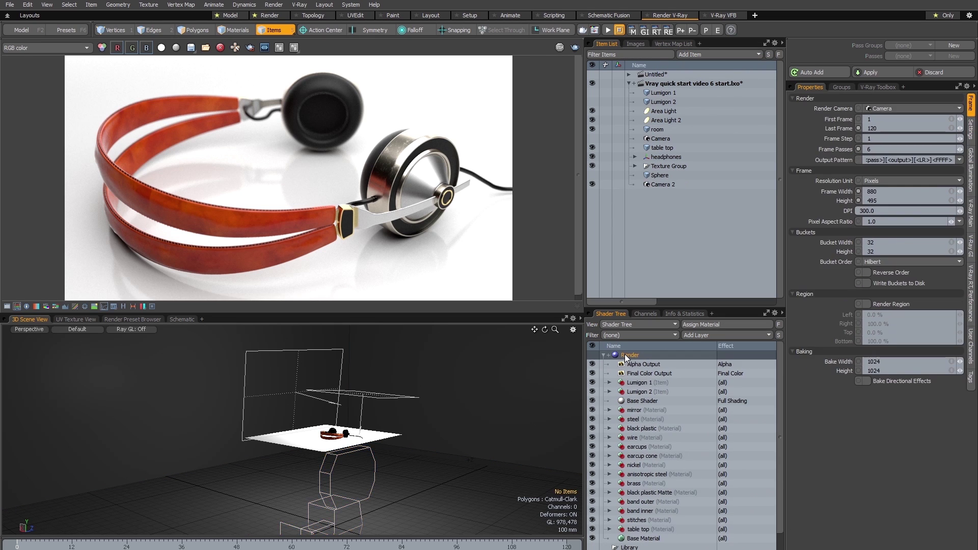
pyautogui.click(876, 107)
pyautogui.click(875, 111)
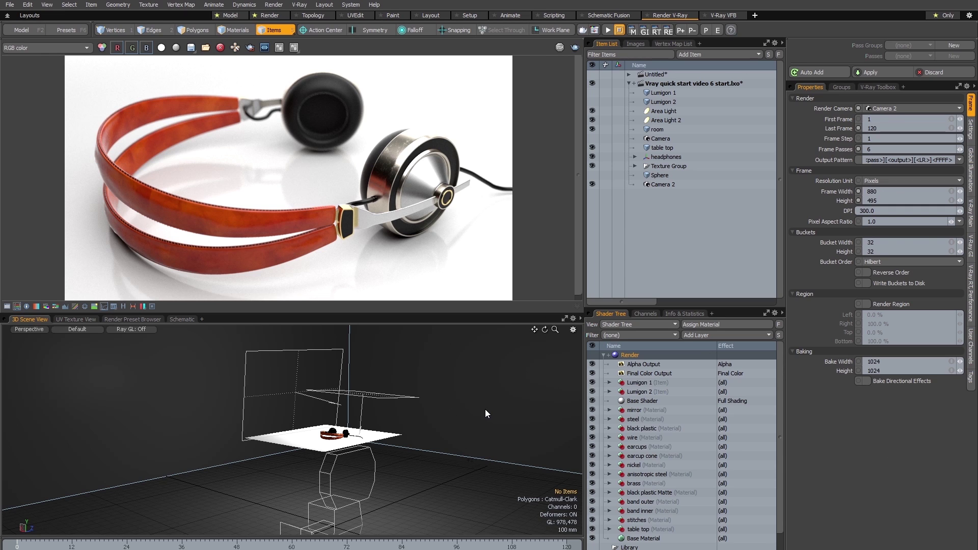
# Step: Switch the viewport to Camera 2 and frame the room with its area light panels
pyautogui.click(29, 330)
pyautogui.moveTo(28, 338)
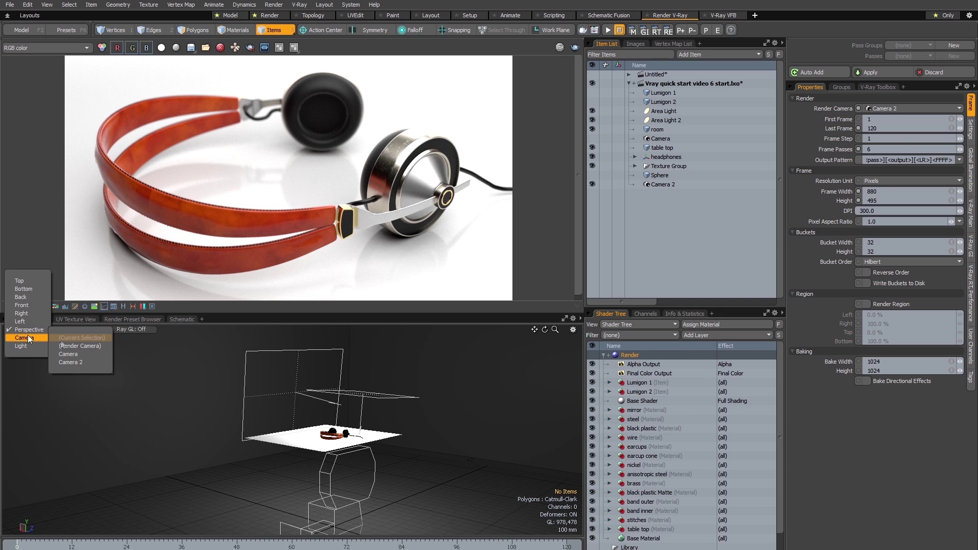
pyautogui.click(78, 360)
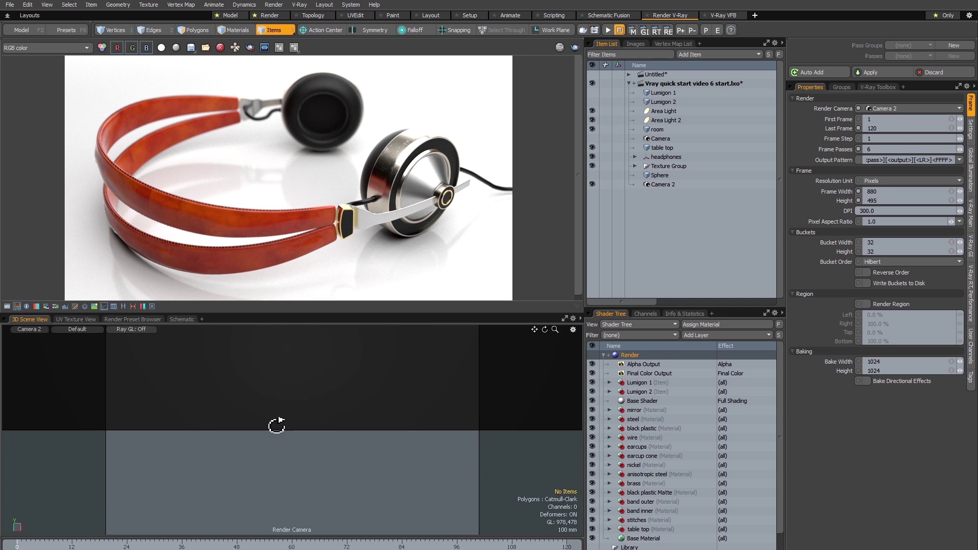
pyautogui.keyDown('alt'); pyautogui.moveTo(273, 465); pyautogui.dragTo(234, 415); pyautogui.keyUp('alt')
pyautogui.scroll(5, 334, 441)
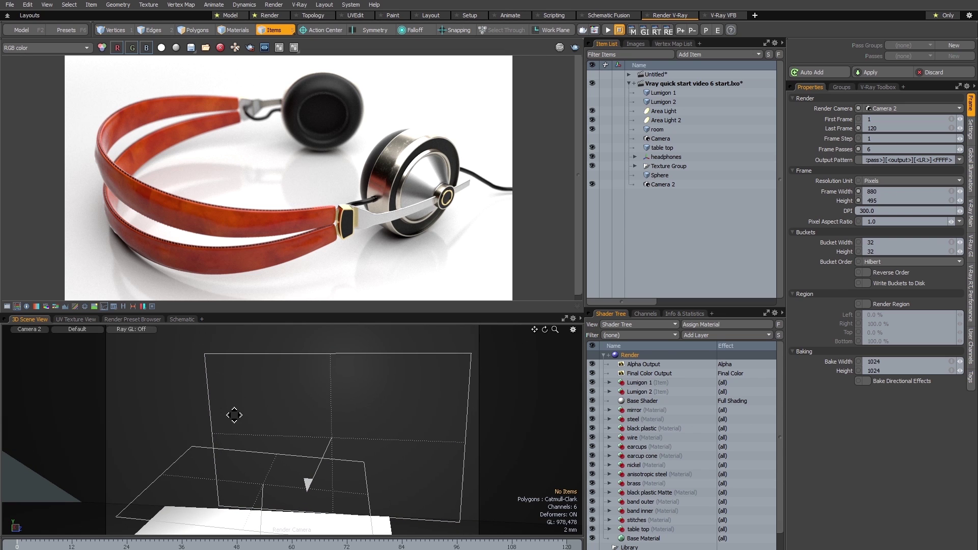
# Step: Make both area lights visible to camera, preview in V-Ray RT, then hide Area Light 2 from camera
pyautogui.click(662, 110)
pyautogui.keyDown('shift'); pyautogui.click(661, 121); pyautogui.keyUp('shift')
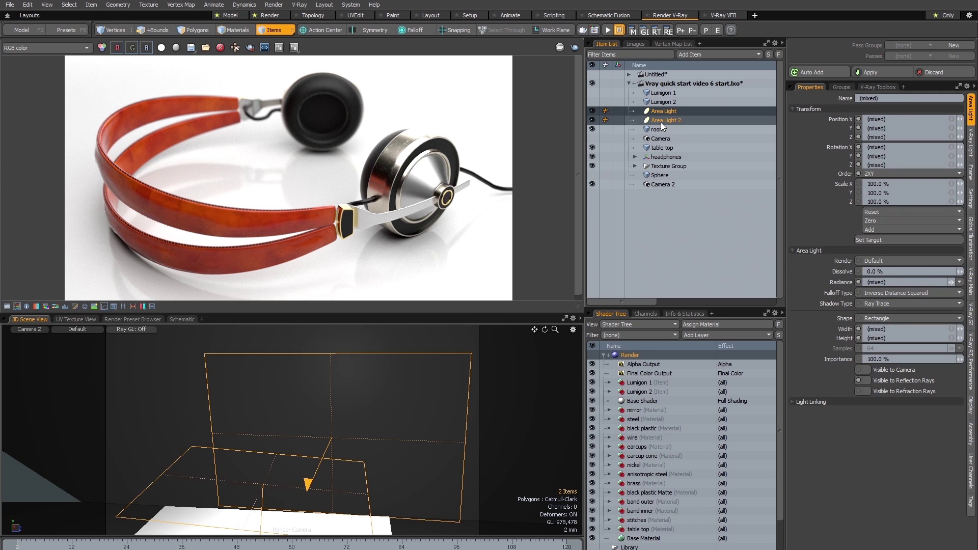
pyautogui.click(866, 371)
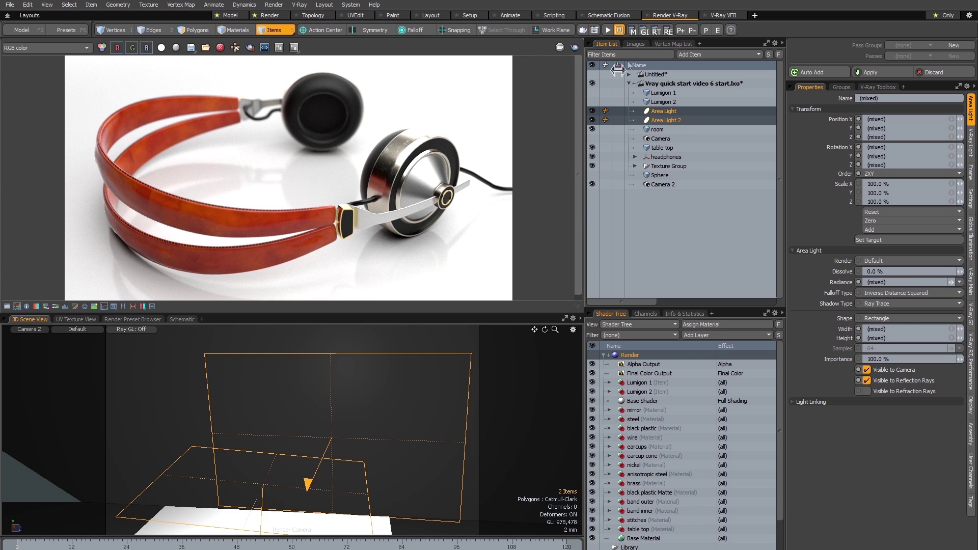
pyautogui.click(607, 29)
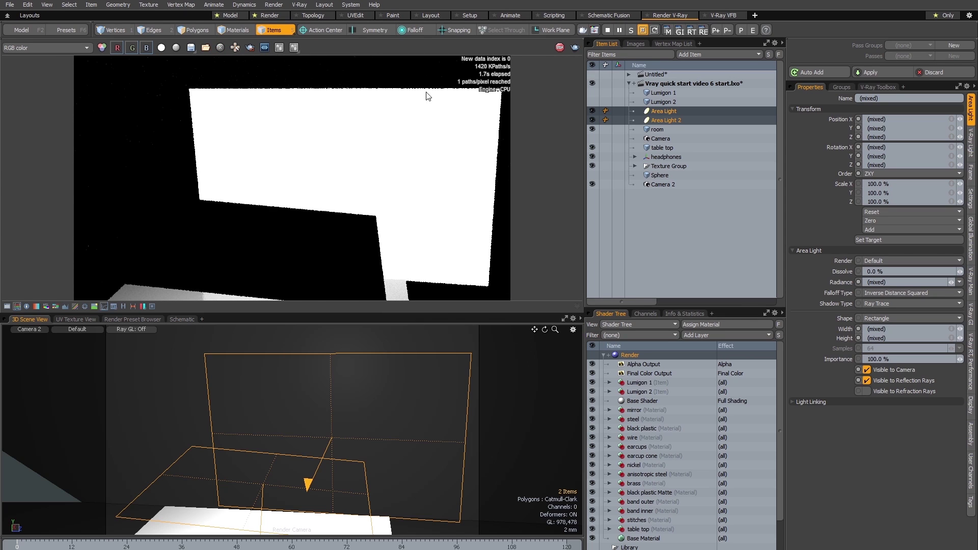
pyautogui.click(608, 30)
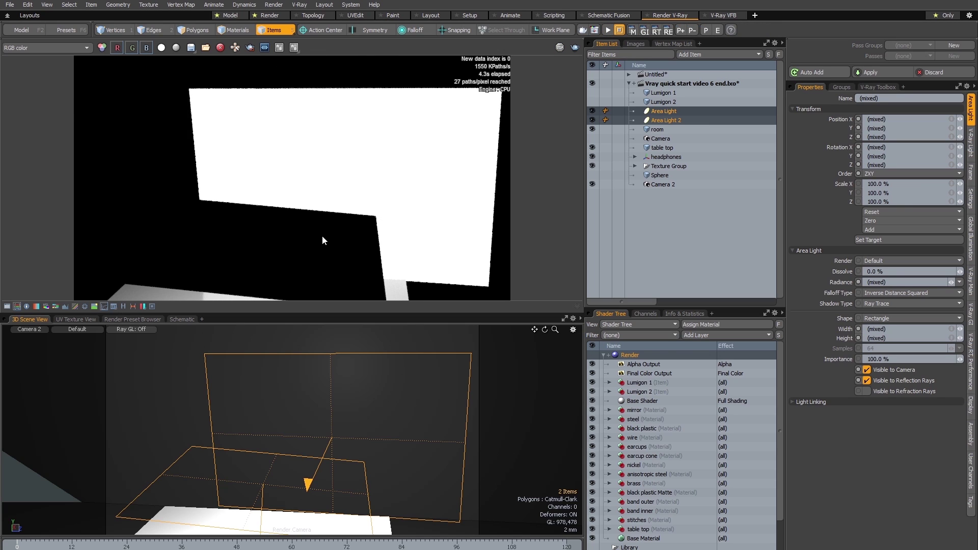
pyautogui.click(660, 120)
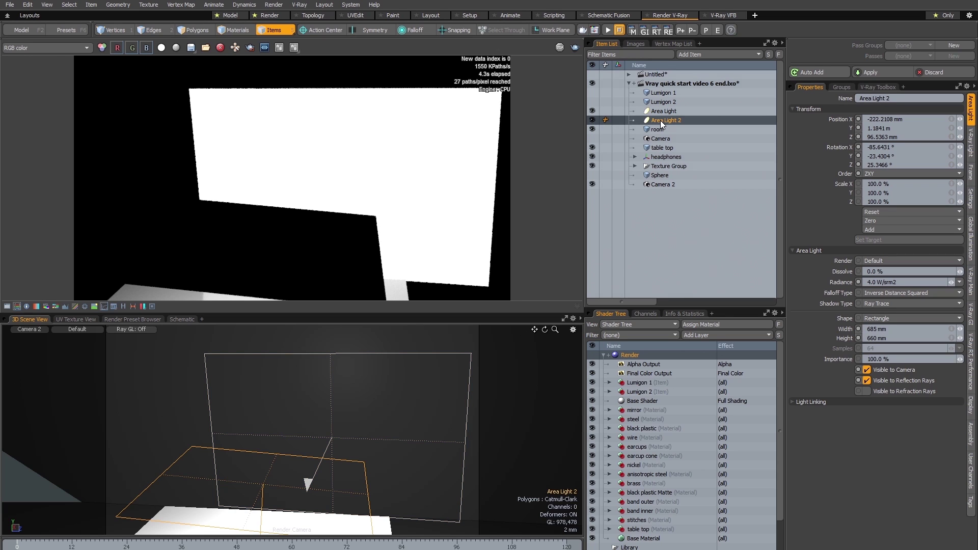
pyautogui.click(866, 370)
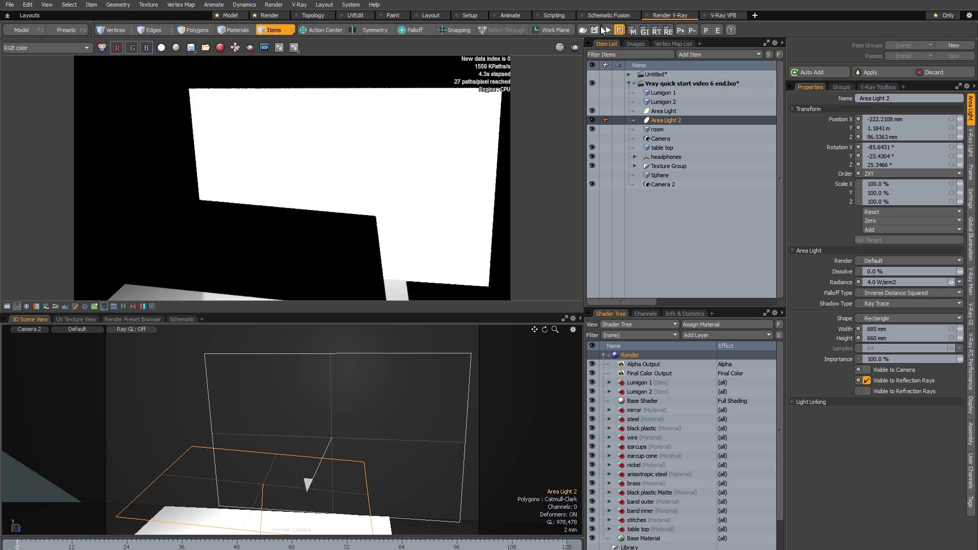
# Step: Restart V-Ray RT, select Area Light 2's Light Material 2, and bring up the Add Layer menu
pyautogui.click(606, 29)
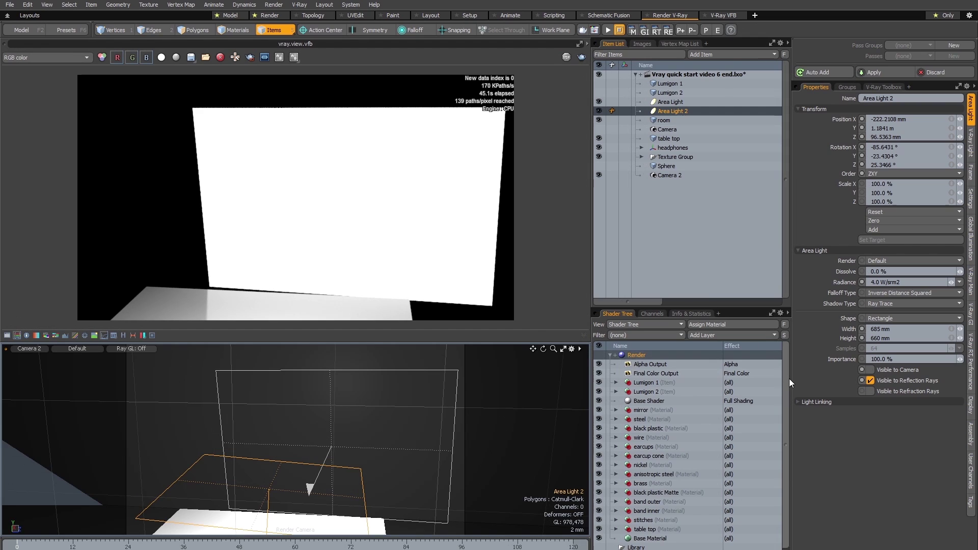
pyautogui.scroll(-3, 787, 423)
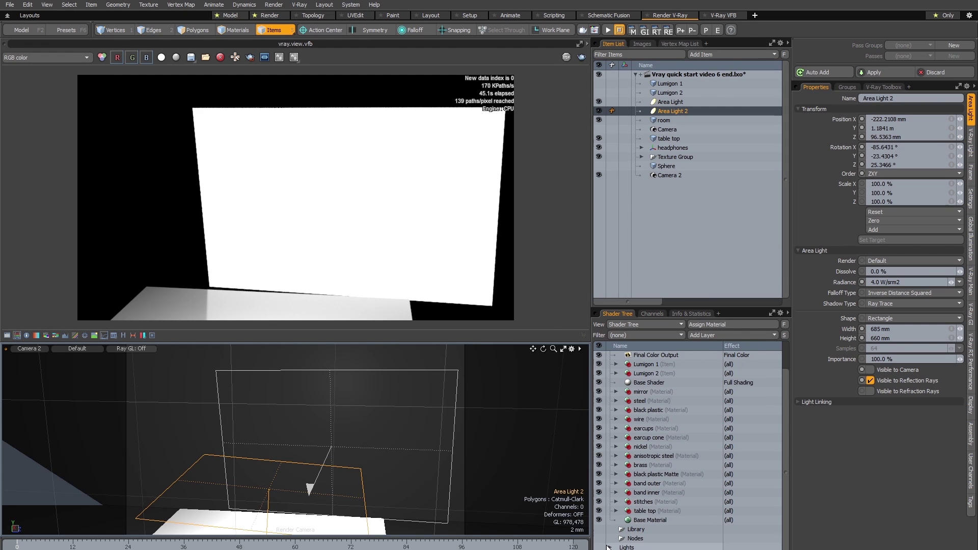
pyautogui.scroll(-3, 611, 547)
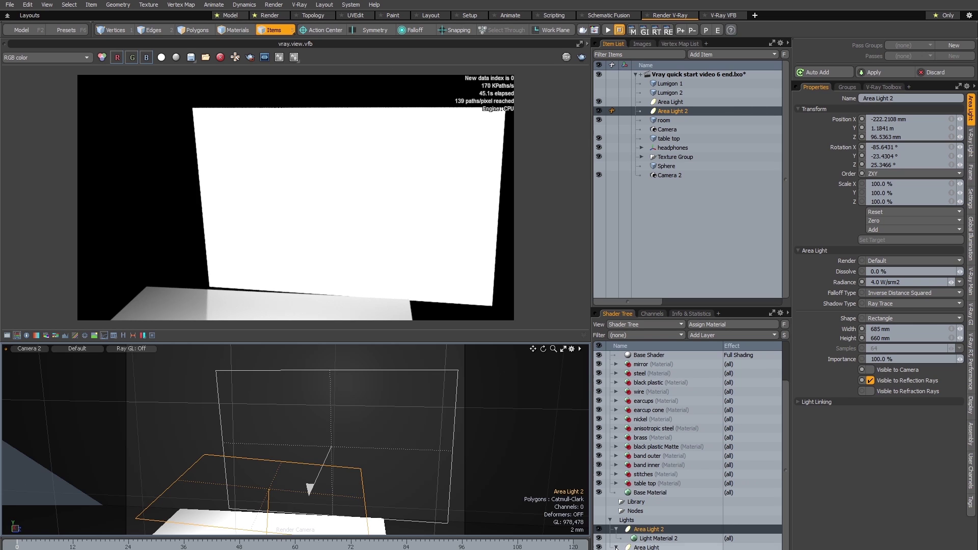
pyautogui.click(642, 547)
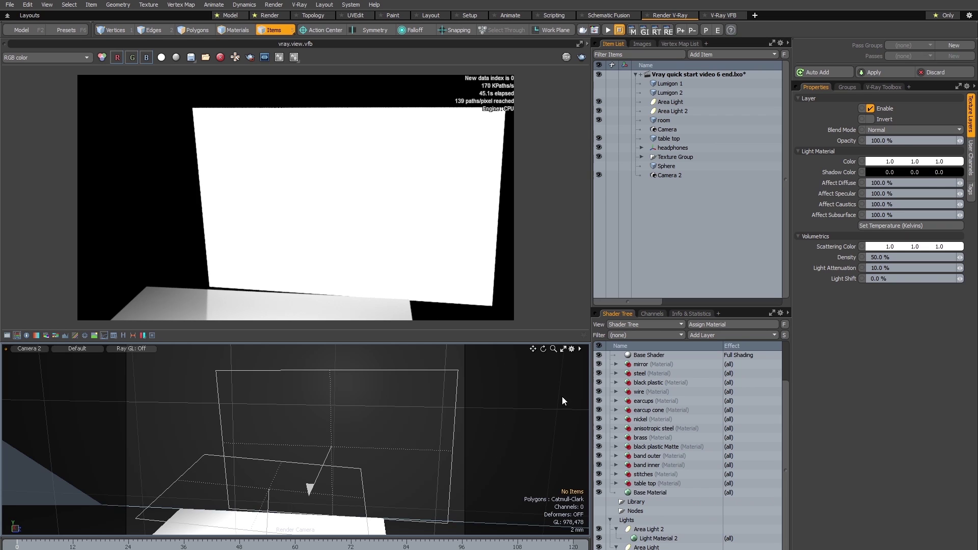
pyautogui.click(705, 335)
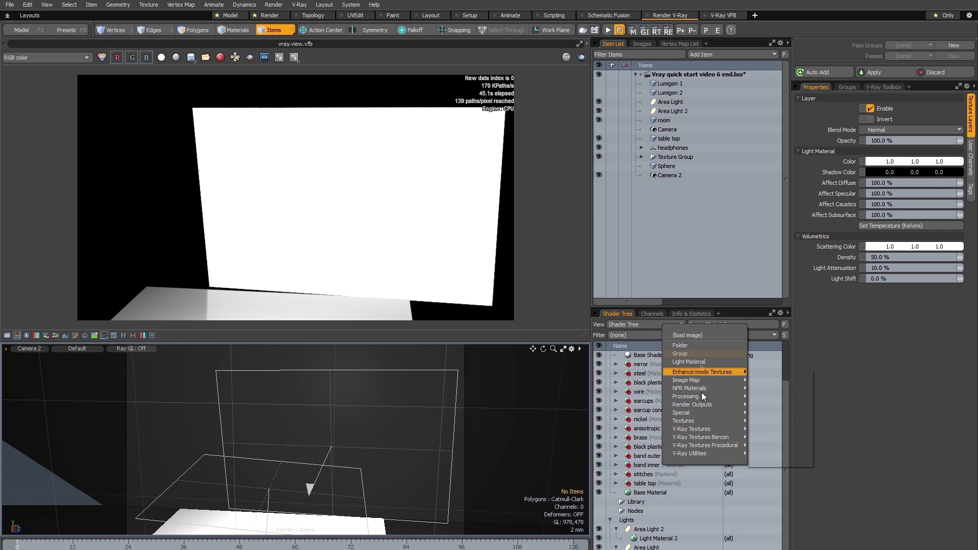
# Step: Add a V-Ray Softbox texture layer to Light Material 2 and restart the V-Ray RT render
pyautogui.moveTo(711, 429)
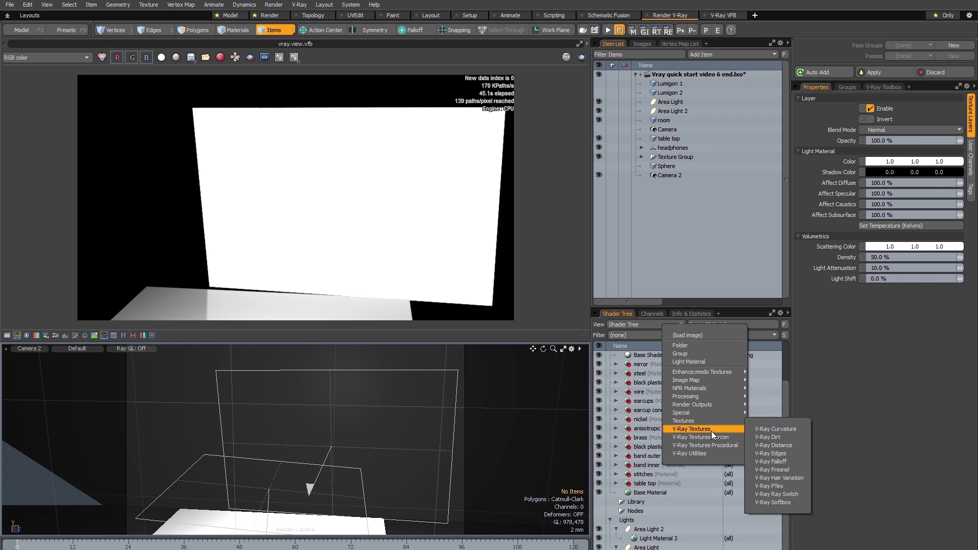
pyautogui.click(778, 503)
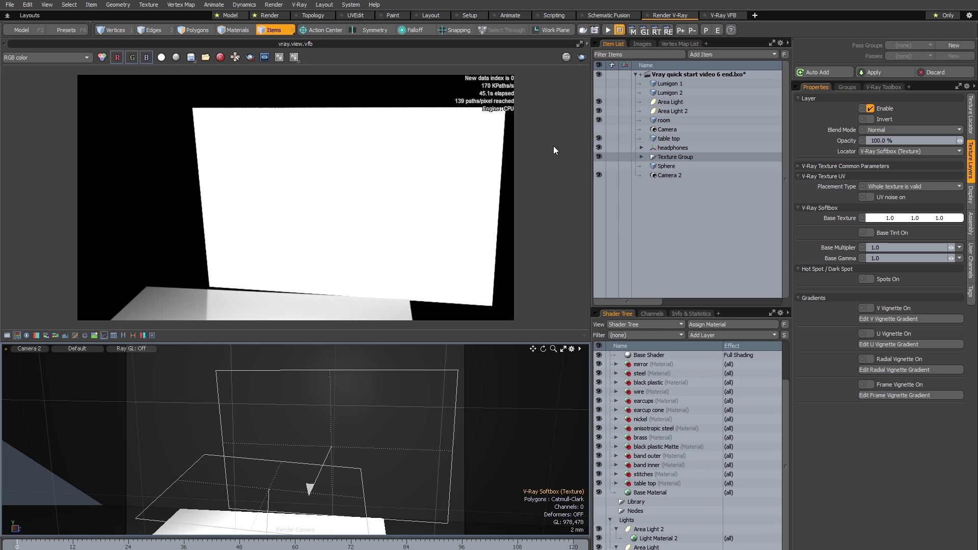
pyautogui.click(607, 31)
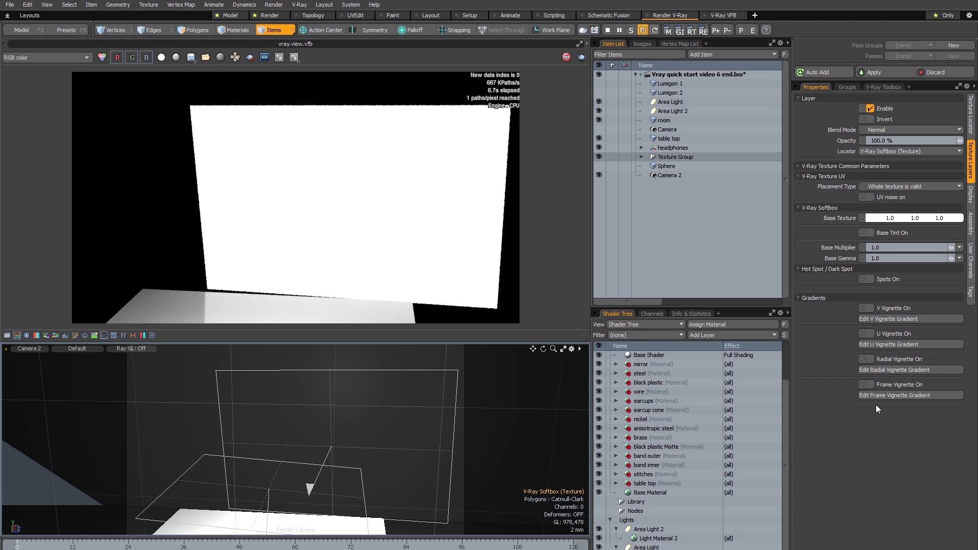
# Step: Enable Spots On and Radial Vignette On in the V-Ray Softbox layer properties
pyautogui.click(872, 279)
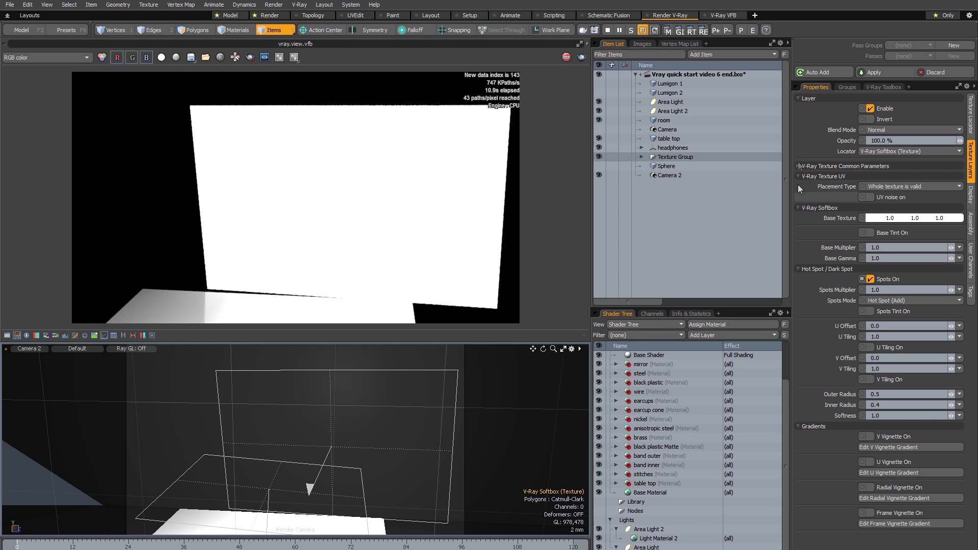
pyautogui.click(797, 207)
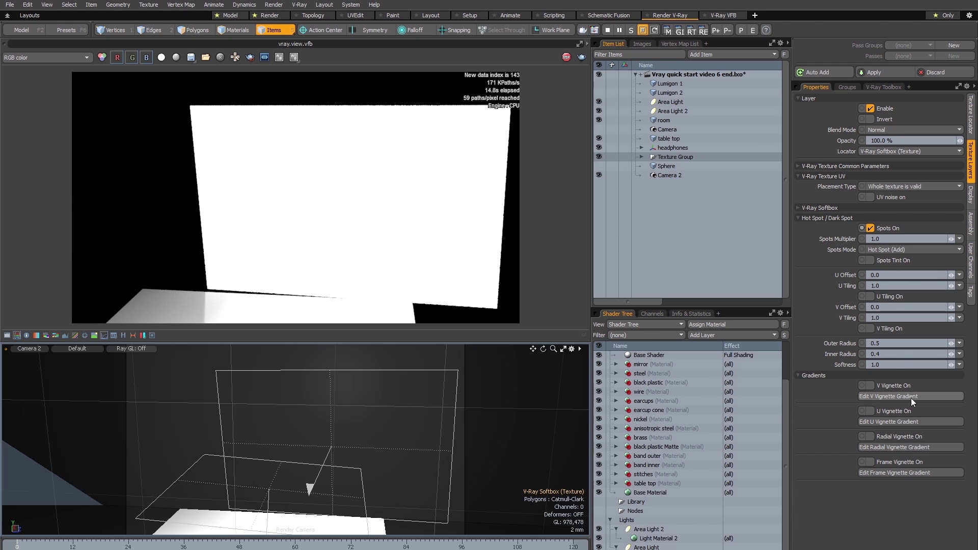
pyautogui.click(869, 436)
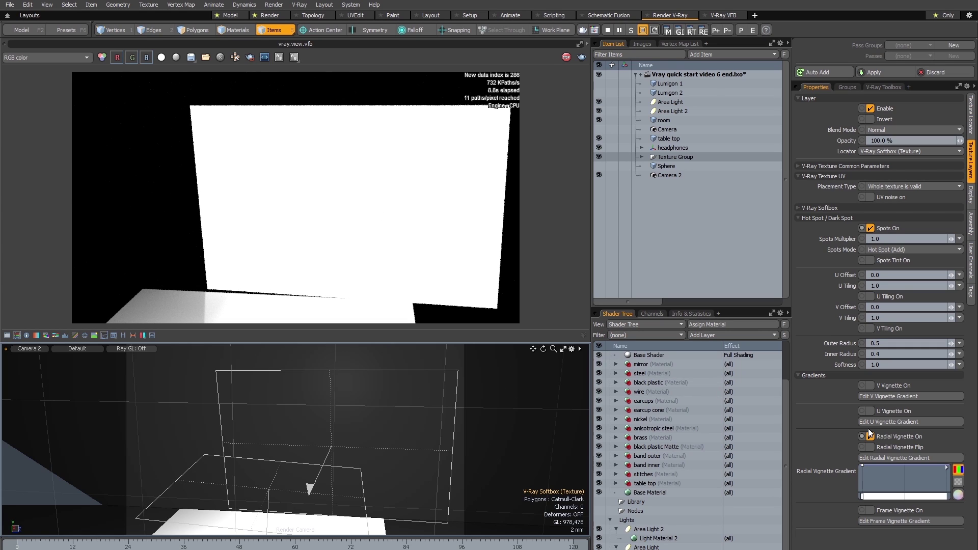
# Step: Give the radial vignette gradient an end key near 123% set to dark grey 0.2
pyautogui.click(907, 457)
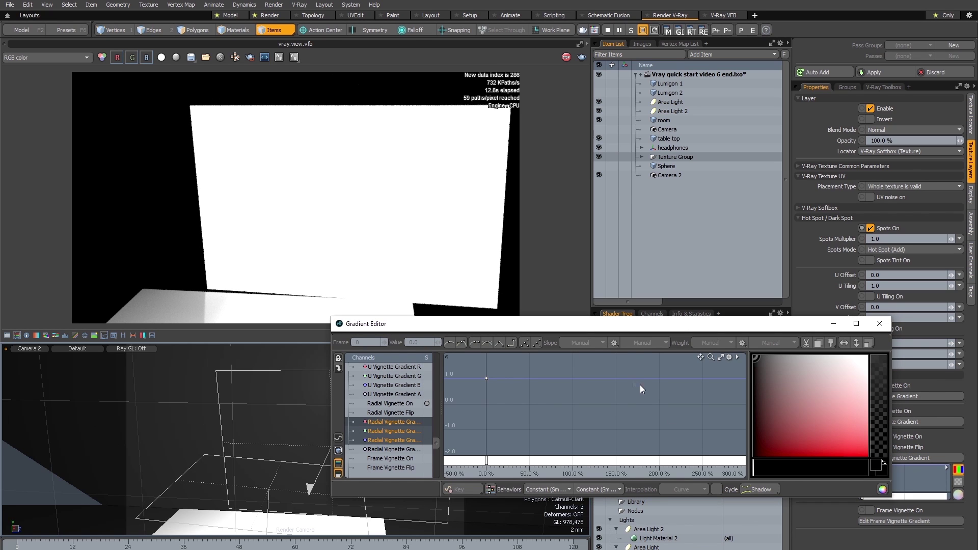
pyautogui.keyDown('ctrl'); pyautogui.click(573, 378); pyautogui.keyUp('ctrl')
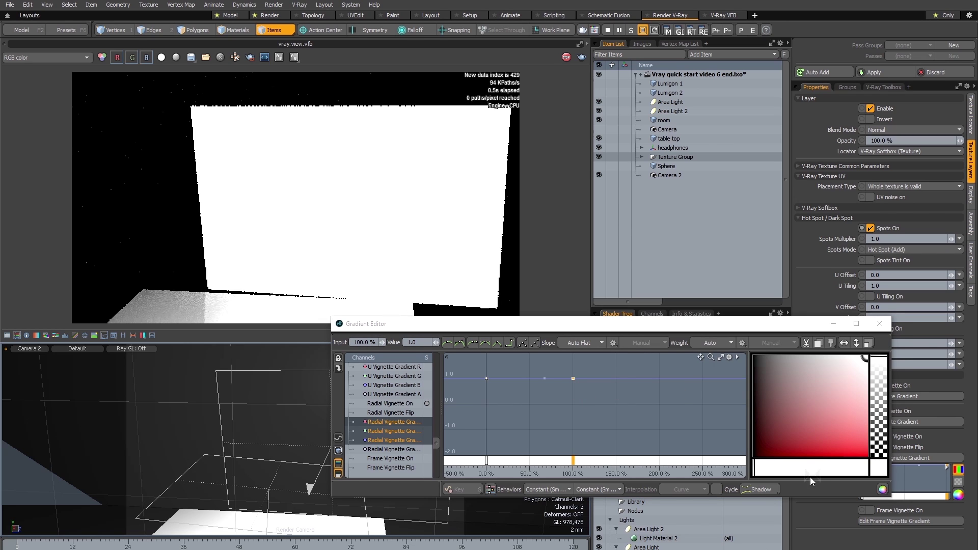
pyautogui.click(750, 468)
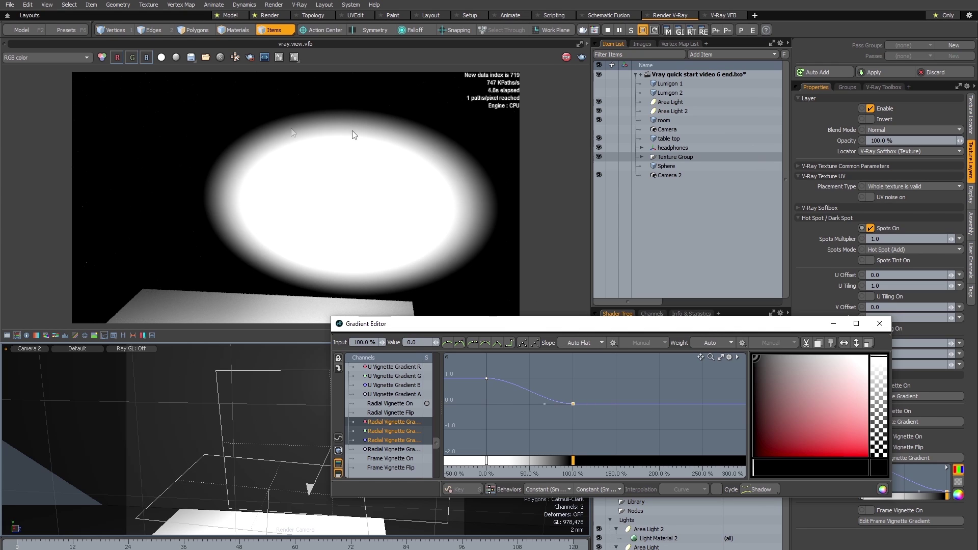
pyautogui.moveTo(574, 460); pyautogui.dragTo(594, 461)
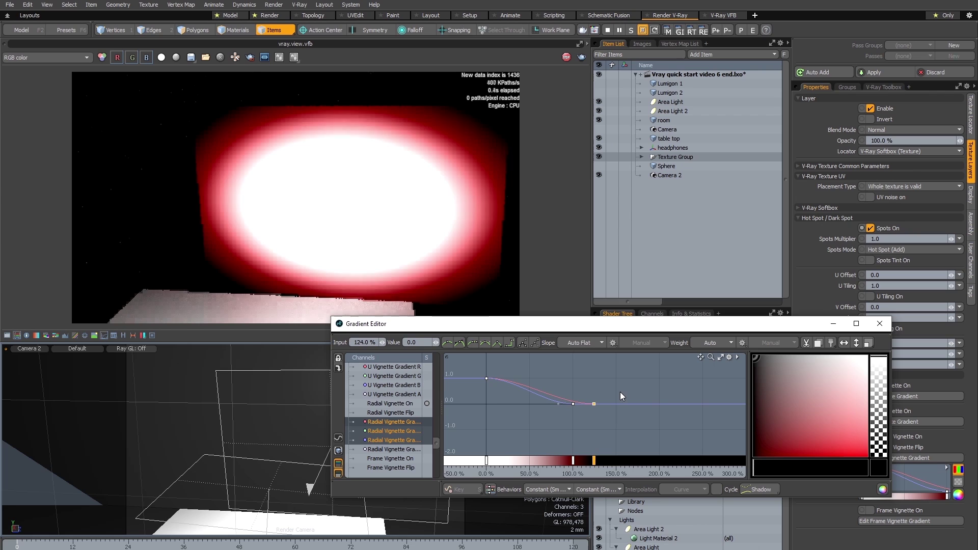
pyautogui.hotkey('ctrl', 'z')
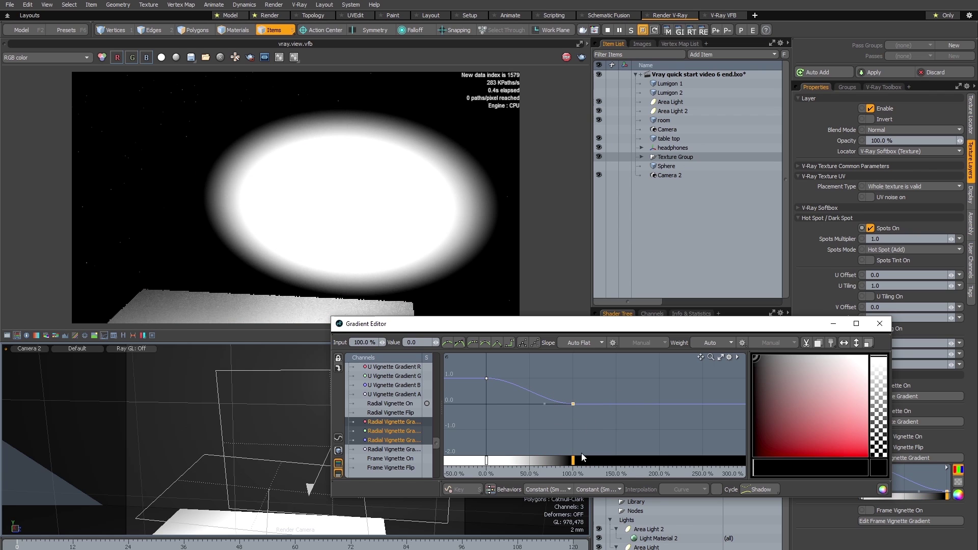
pyautogui.moveTo(573, 460); pyautogui.dragTo(593, 464)
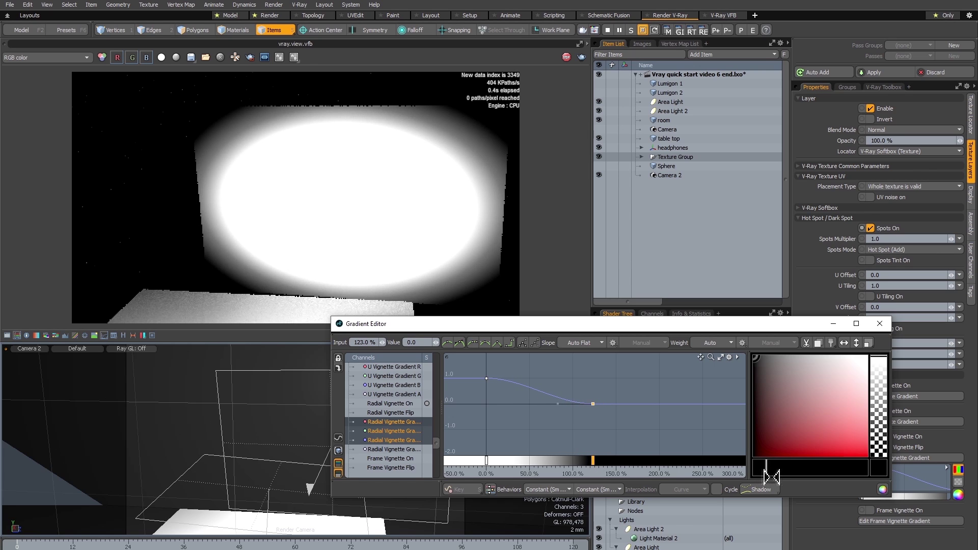
pyautogui.click(781, 359)
pyautogui.moveTo(780, 359); pyautogui.dragTo(780, 358)
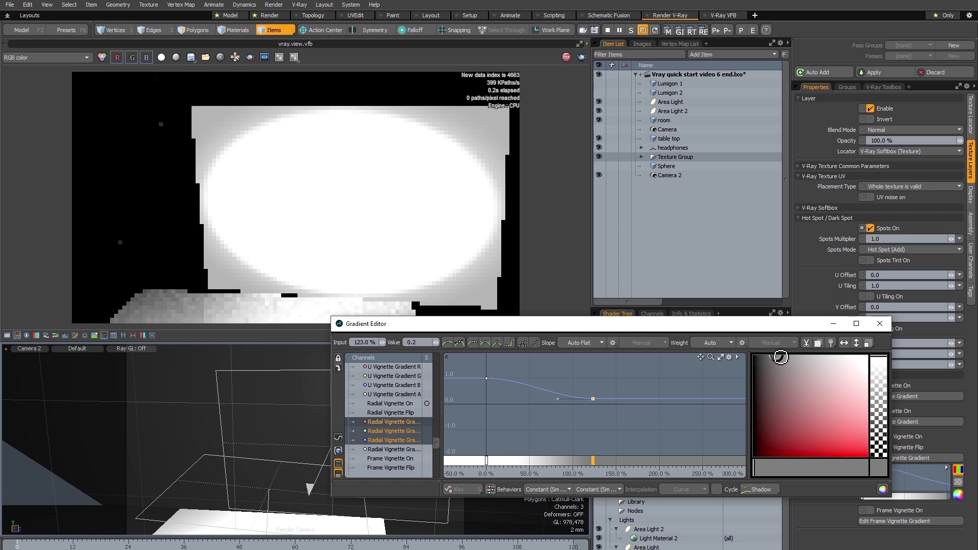
pyautogui.click(879, 324)
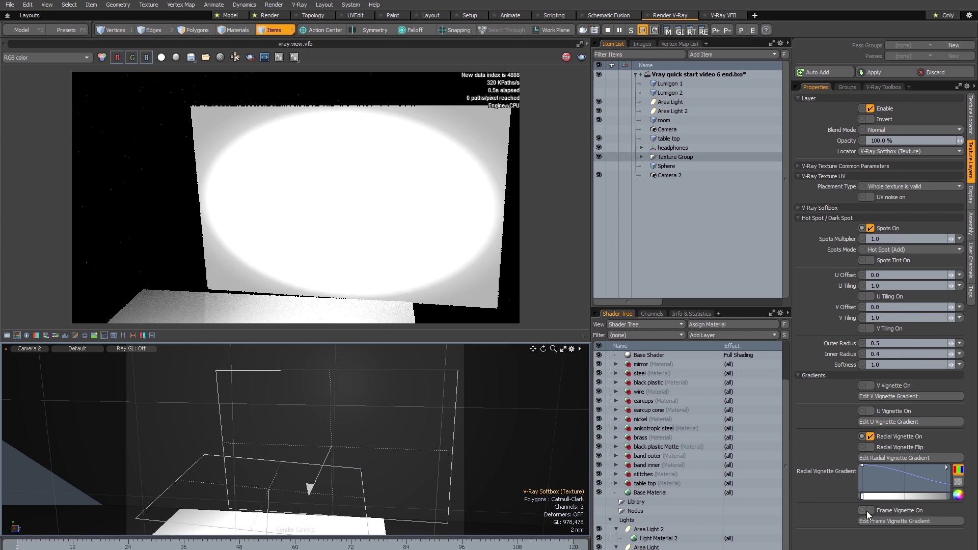
# Step: Turn on Frame Vignette and give its gradient a black key near 100%
pyautogui.click(870, 510)
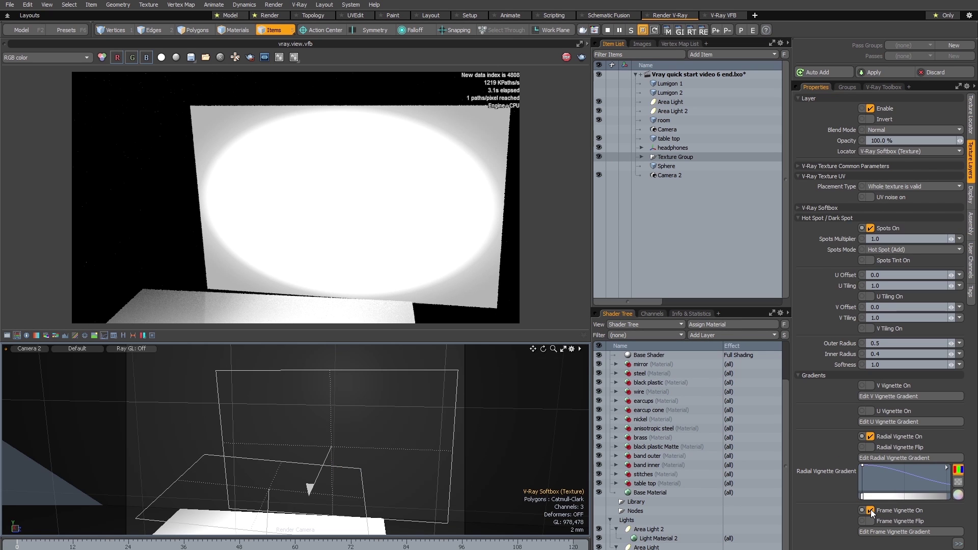
pyautogui.click(871, 531)
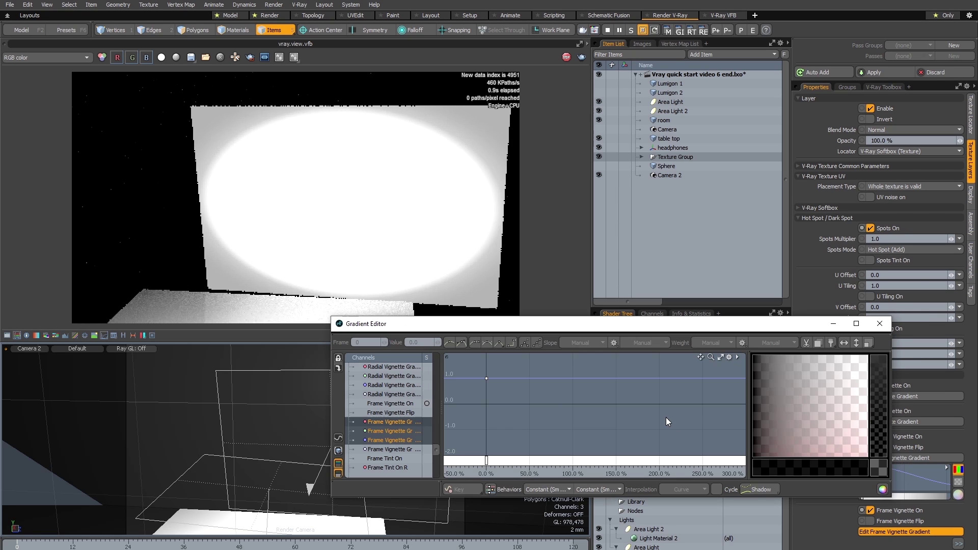
pyautogui.click(571, 378)
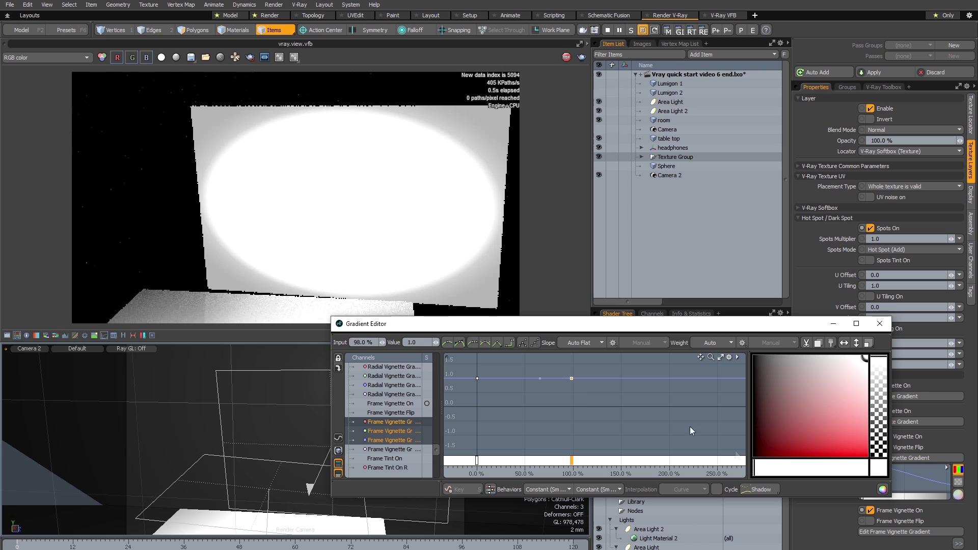
pyautogui.moveTo(810, 386); pyautogui.dragTo(743, 350)
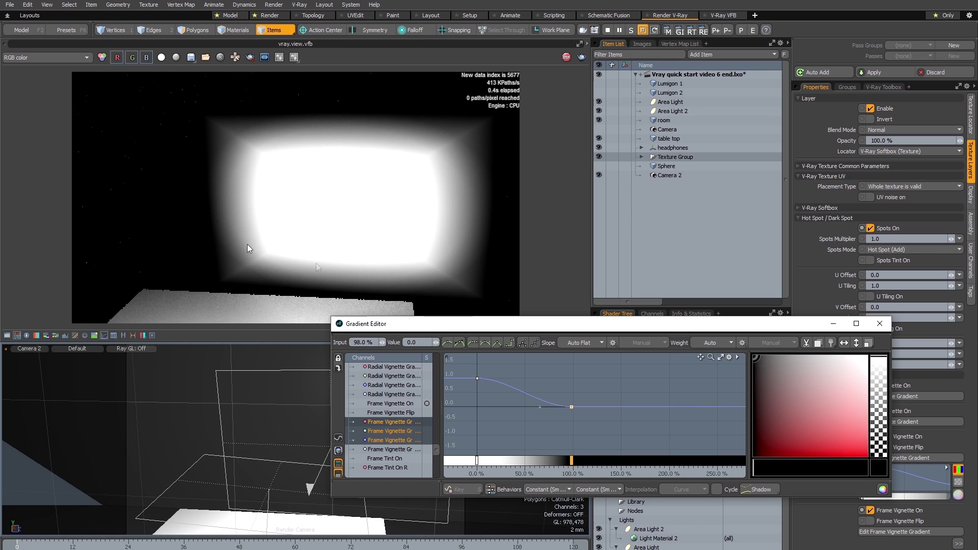
pyautogui.click(880, 325)
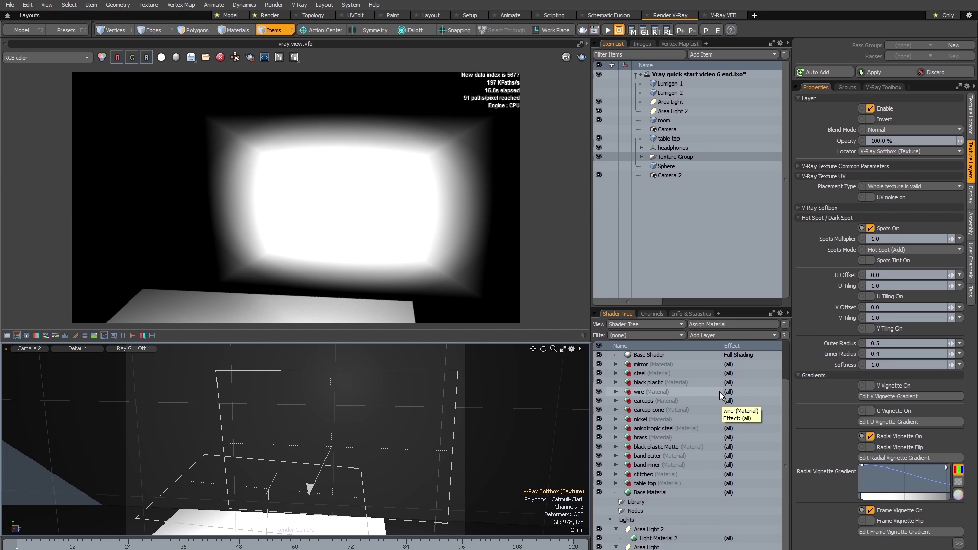
# Step: Add a V-Ray Bercon Tile texture layer and start the V-Ray RT render
pyautogui.click(698, 338)
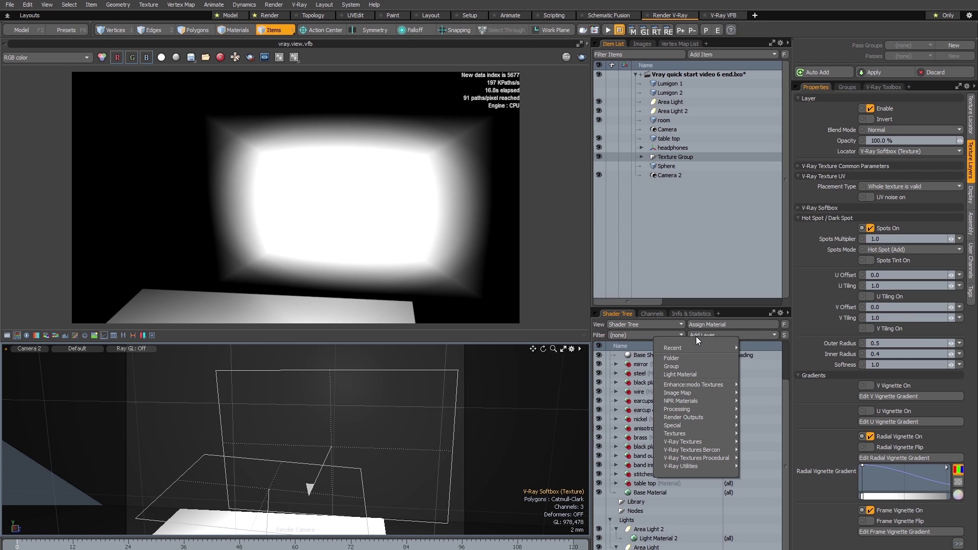
pyautogui.moveTo(684, 450)
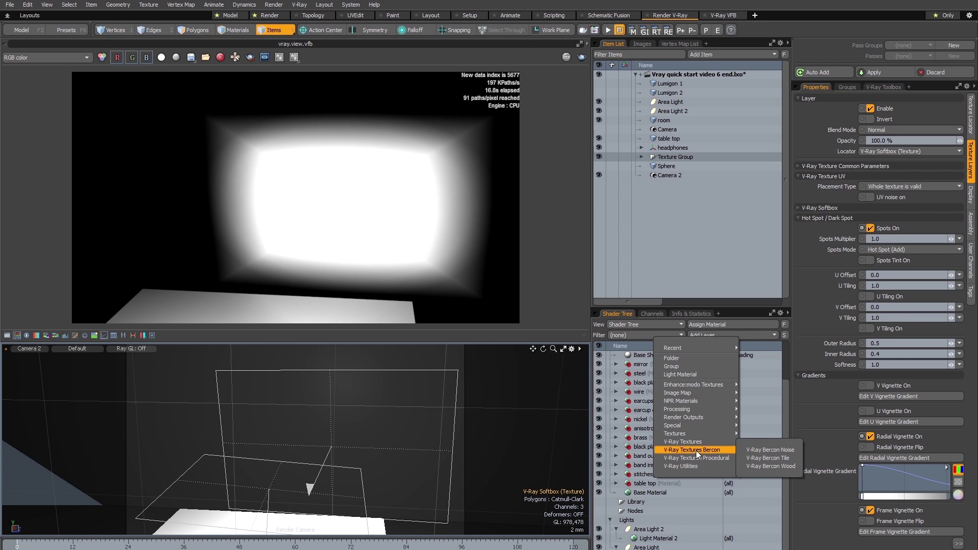
pyautogui.click(765, 457)
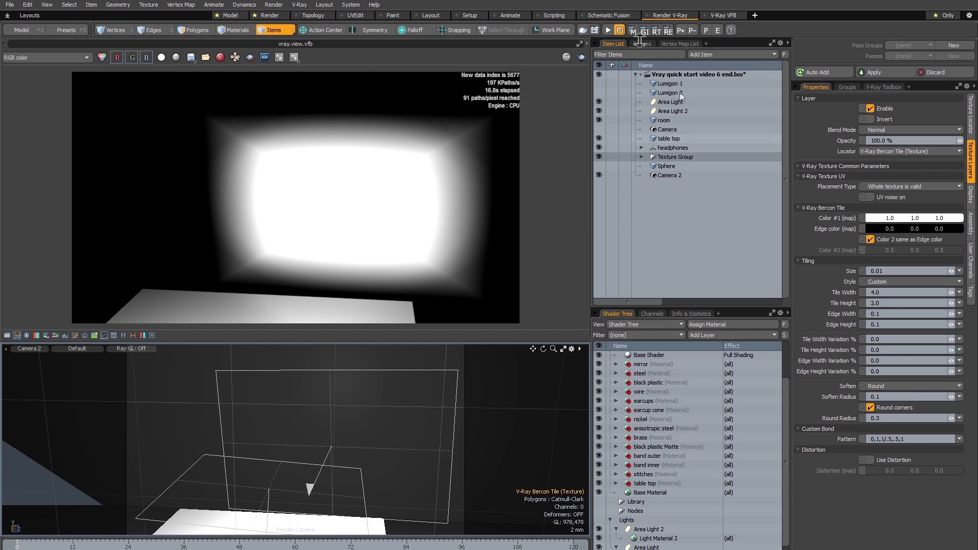
pyautogui.click(607, 30)
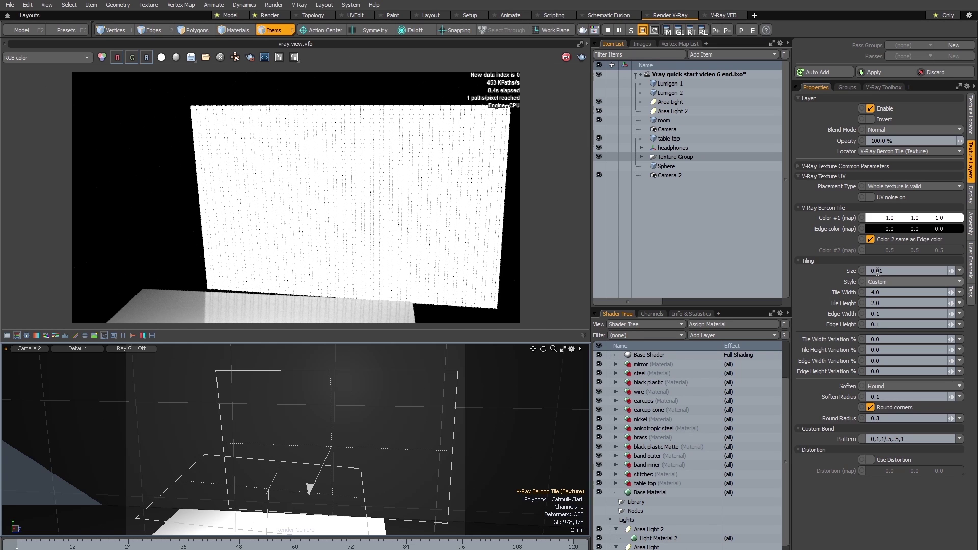
# Step: Set the Bercon Tile tiling size to 0.05
pyautogui.moveTo(876, 271); pyautogui.dragTo(888, 271)
pyautogui.write('5')
pyautogui.press('Return')
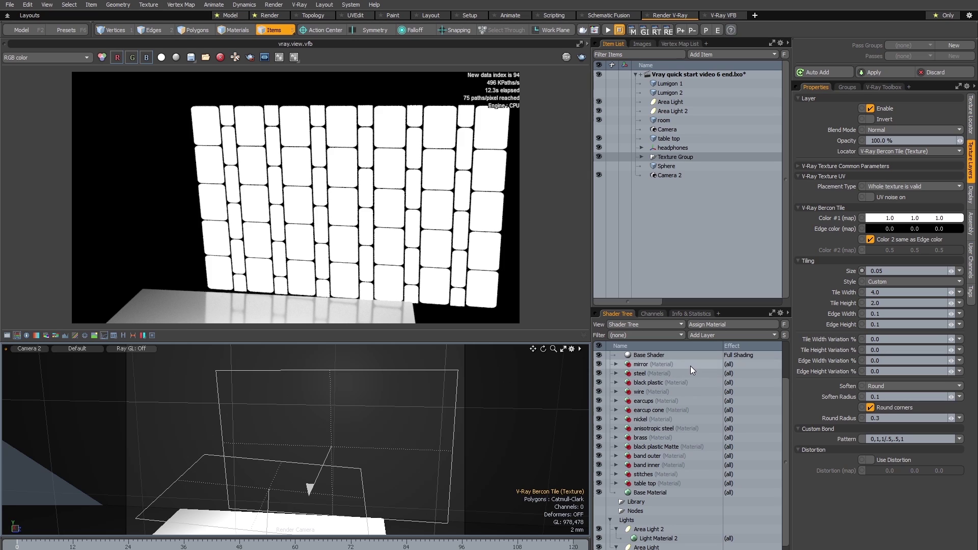
# Step: Trim the tile pattern to 0,1,1, set Tile Height to 4.0, and restart the RT render
pyautogui.click(885, 439)
pyautogui.moveTo(884, 439); pyautogui.dragTo(921, 443)
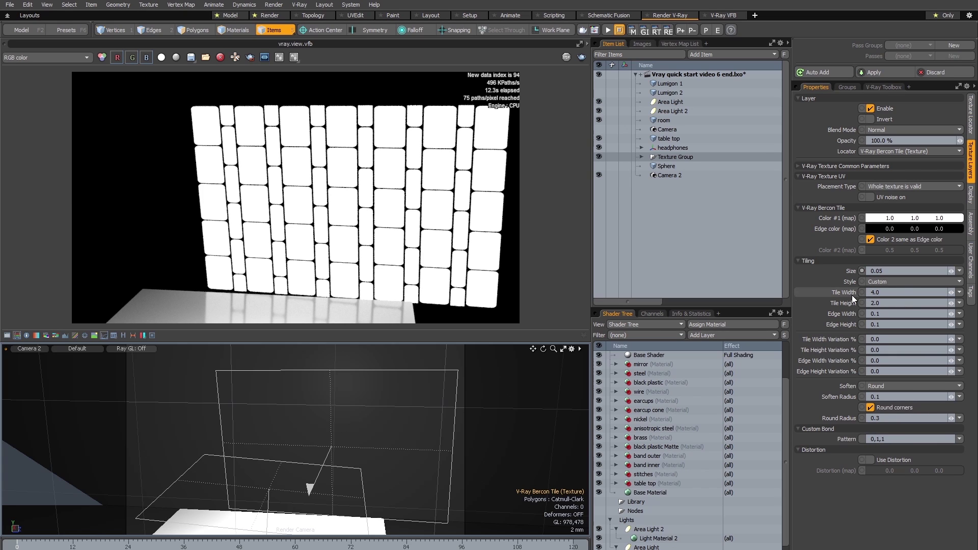
pyautogui.click(885, 304)
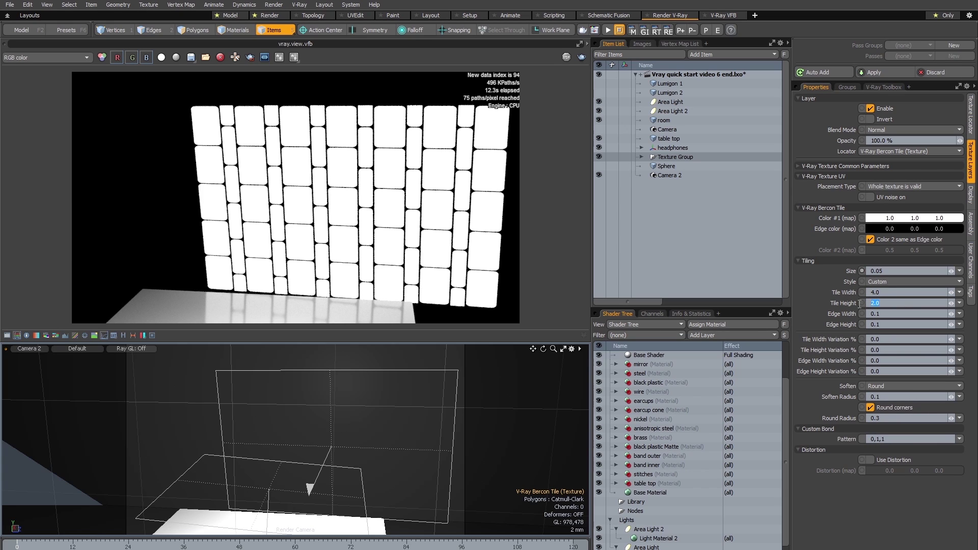
pyautogui.write('4')
pyautogui.press('Return')
pyautogui.click(607, 31)
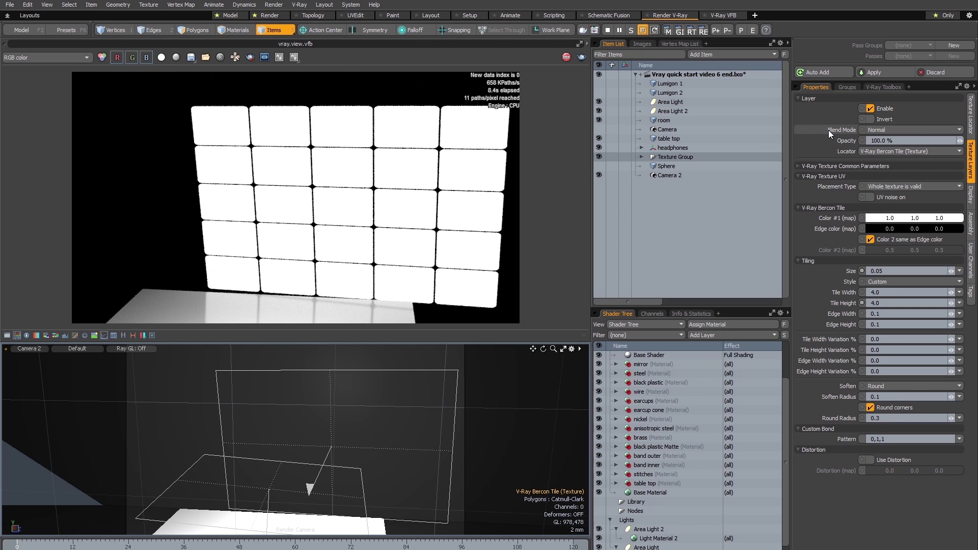
# Step: Set the Bercon Tile layer's blend mode to Multiply
pyautogui.click(894, 130)
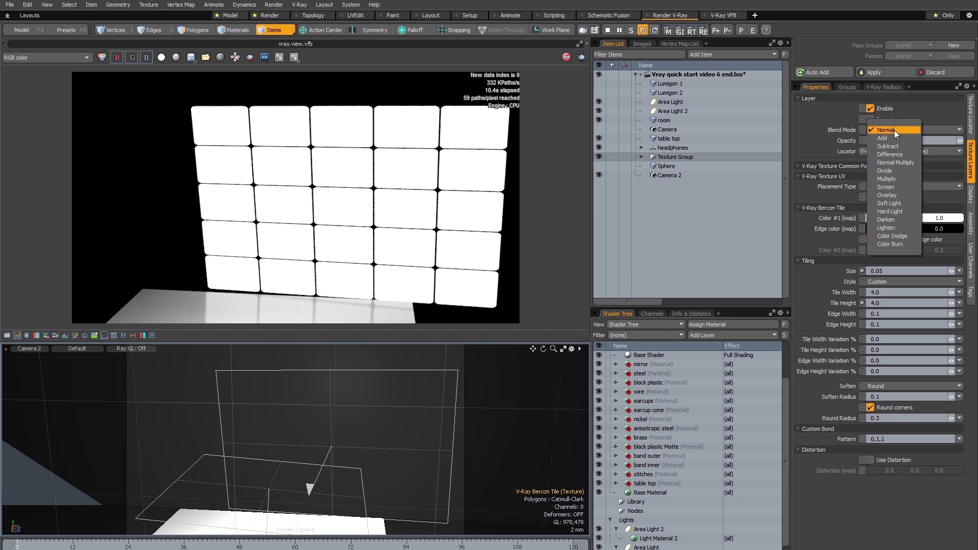
pyautogui.click(892, 179)
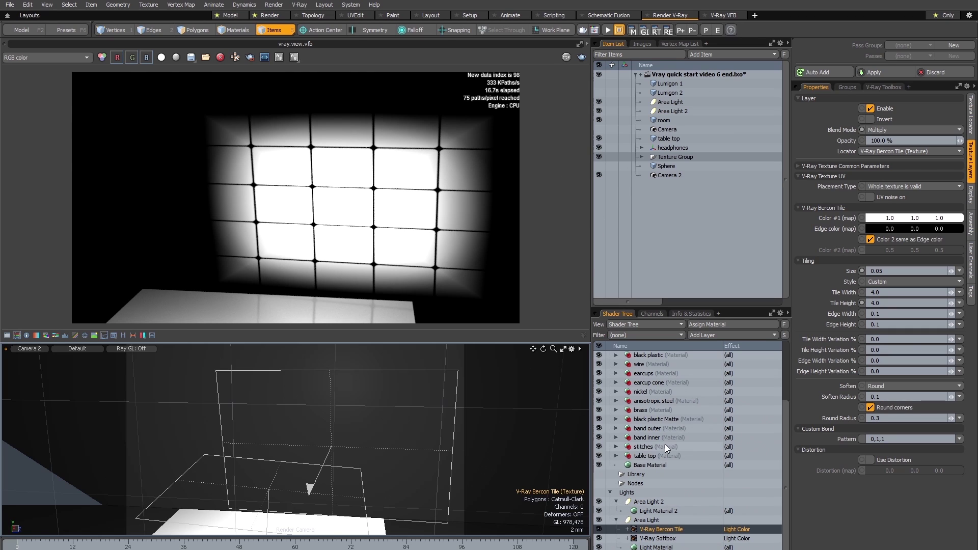
# Step: Duplicate the Bercon Tile and Softbox layers and move the copies under Area Light 2
pyautogui.keyDown('ctrl'); pyautogui.click(656, 540); pyautogui.keyUp('ctrl')
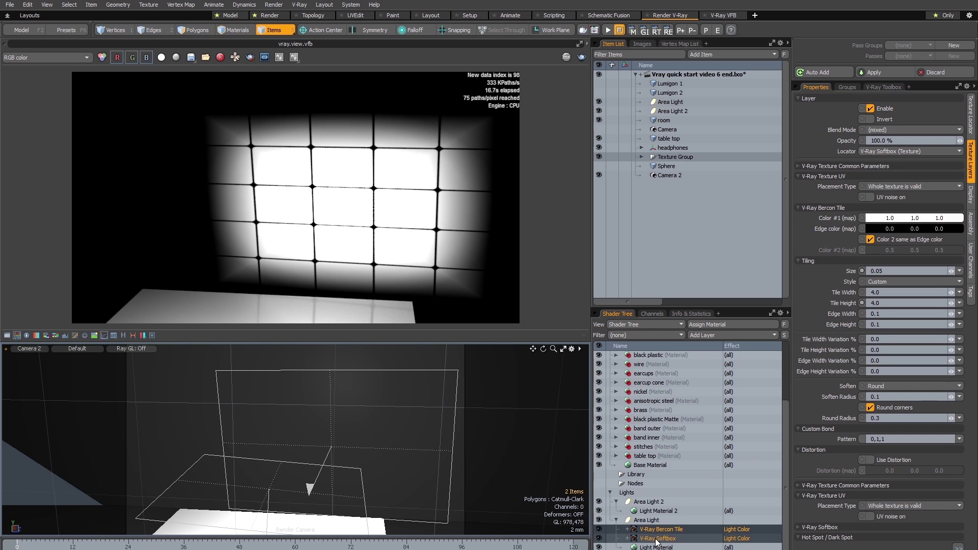
pyautogui.rightClick(657, 540)
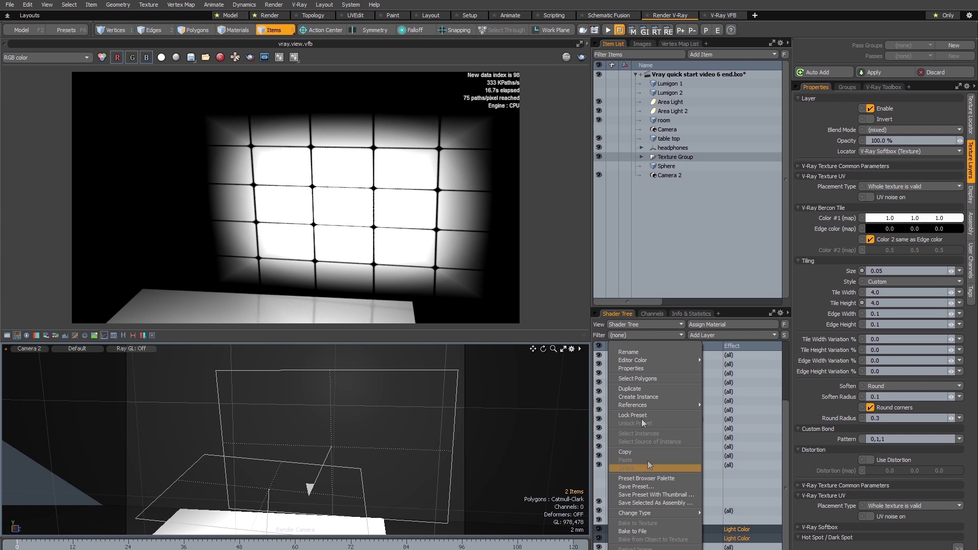
pyautogui.click(636, 389)
pyautogui.moveTo(650, 532); pyautogui.dragTo(653, 508)
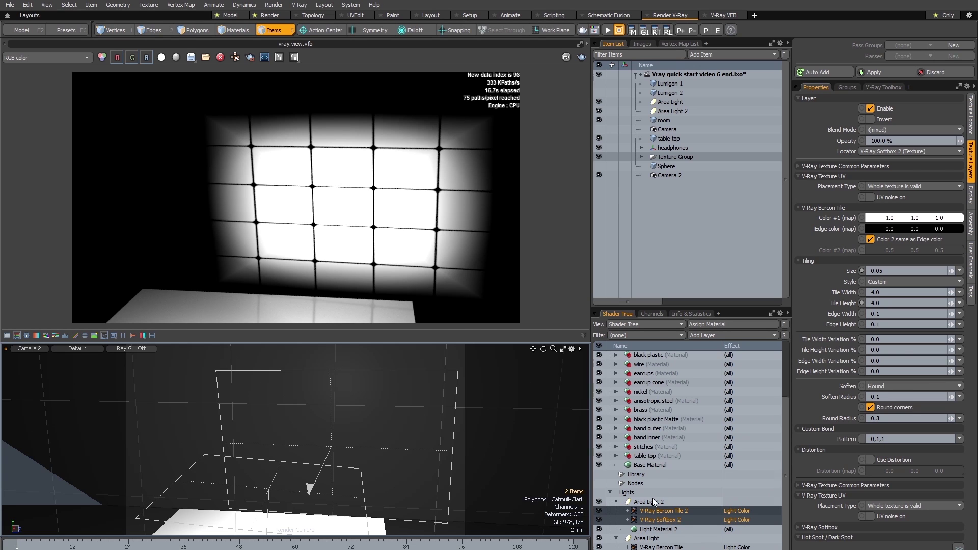
pyautogui.moveTo(784, 471); pyautogui.dragTo(787, 407)
# Step: Switch the render camera from Camera 2 to Camera
pyautogui.click(639, 355)
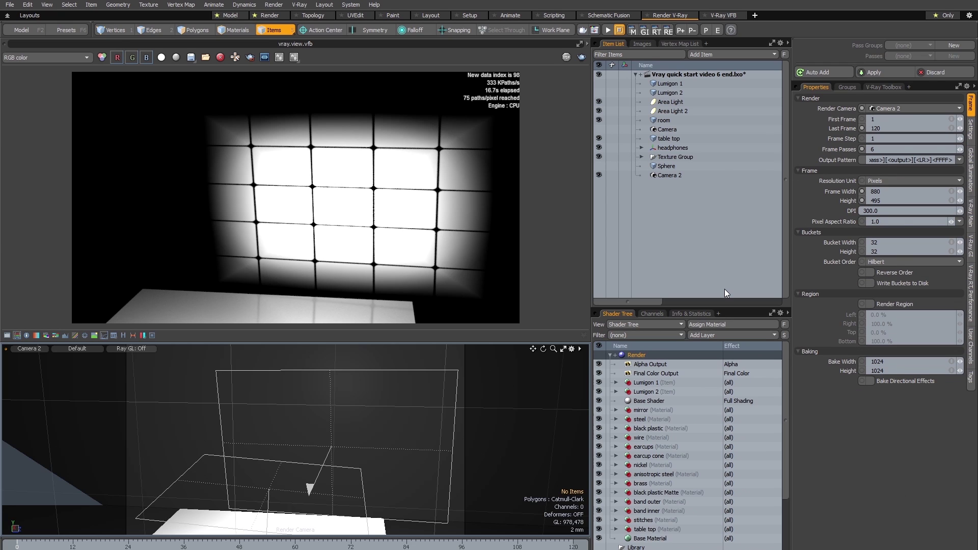
pyautogui.click(897, 109)
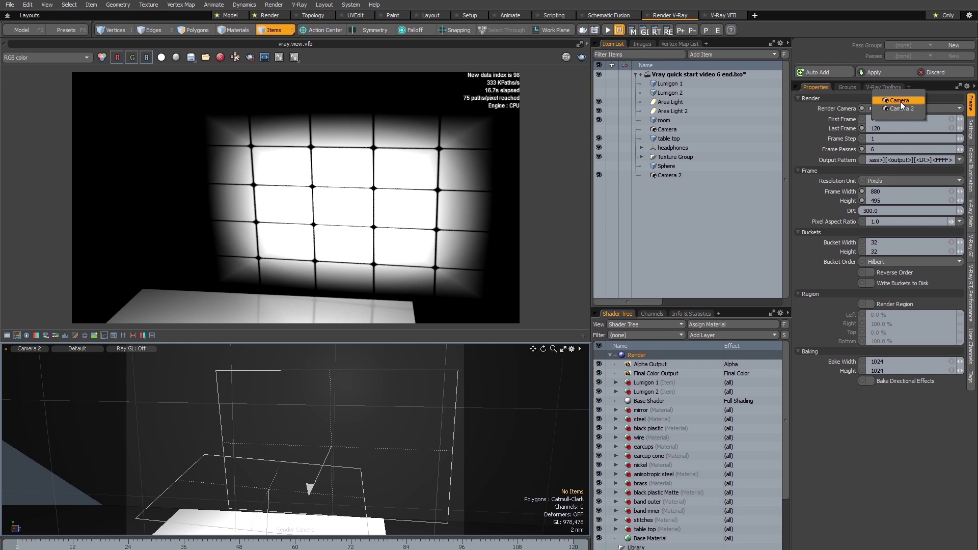
pyautogui.click(900, 102)
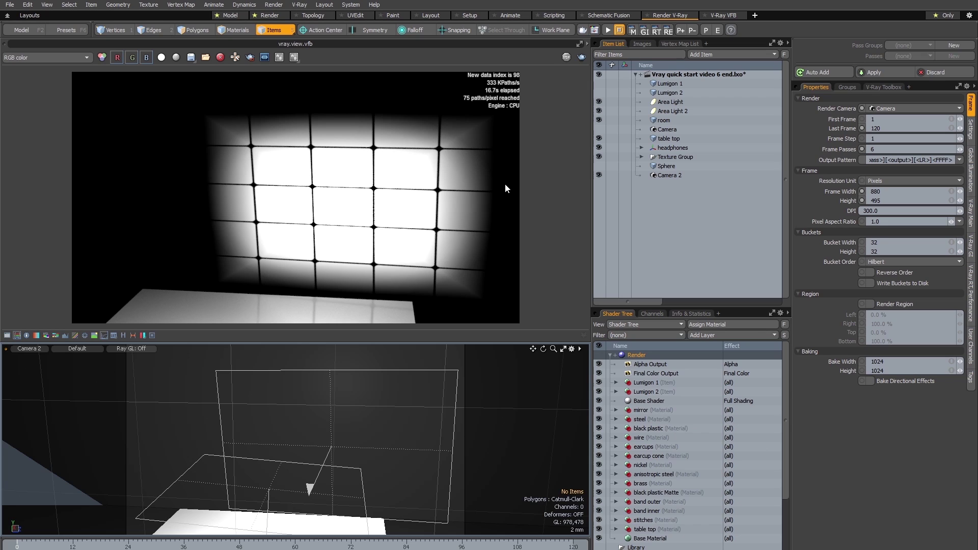
# Step: Render the headphones through Camera with V-Ray RT
pyautogui.click(607, 31)
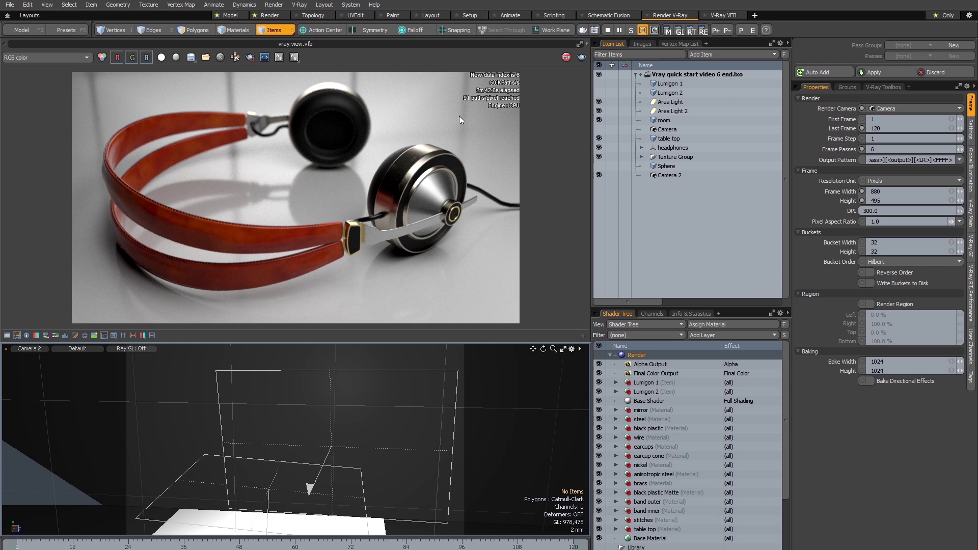
# Step: Raise Area Light 2's radiance to 8.0 W/srm2 and re-render the headphones
pyautogui.click(674, 111)
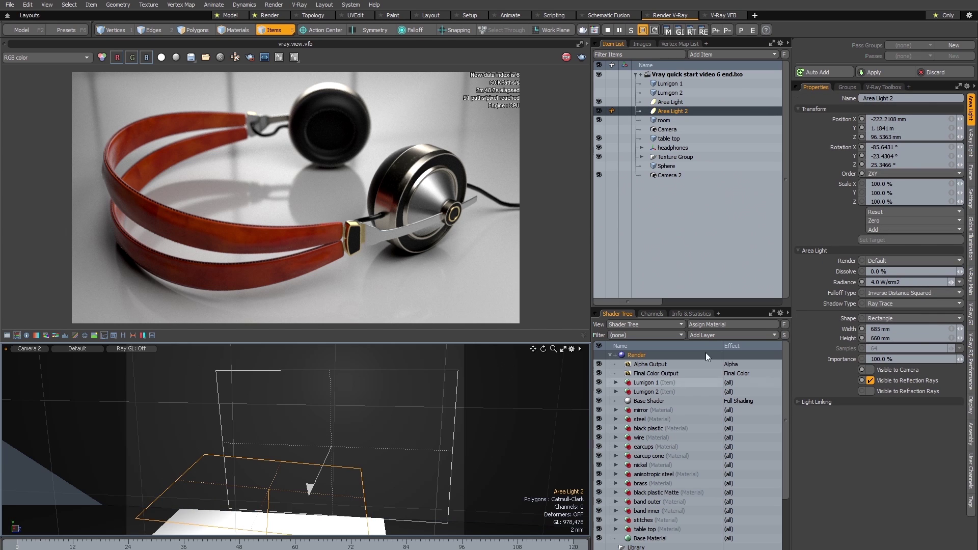
pyautogui.click(908, 284)
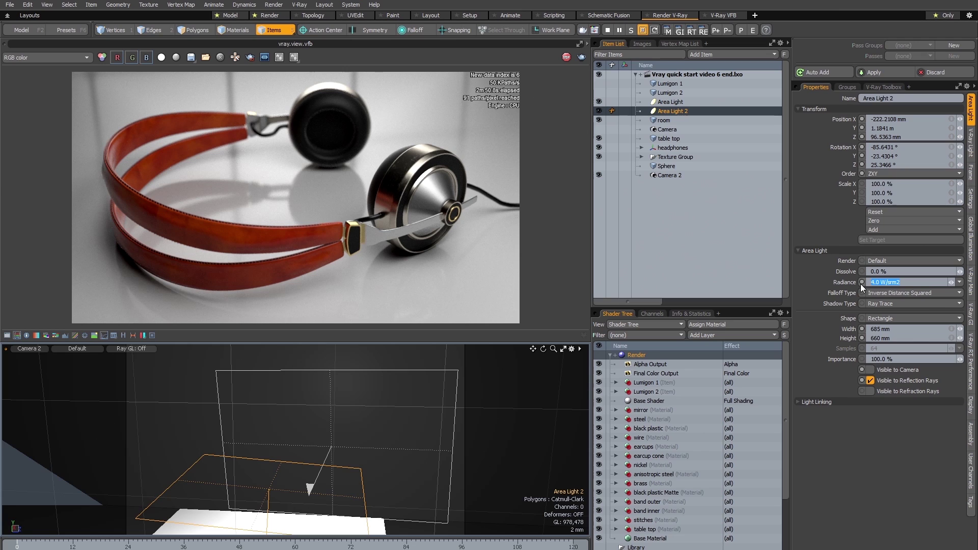
pyautogui.write('8')
pyautogui.press('Return')
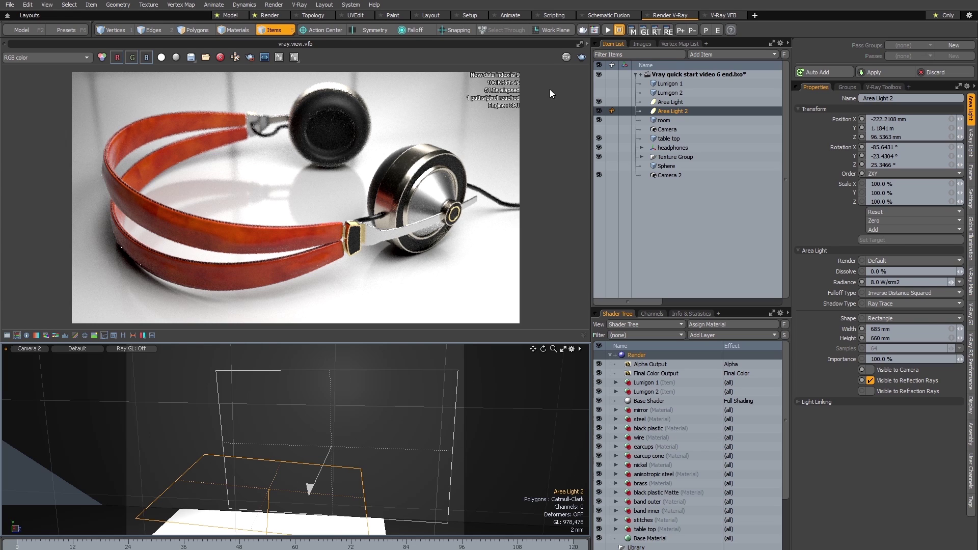
pyautogui.click(582, 31)
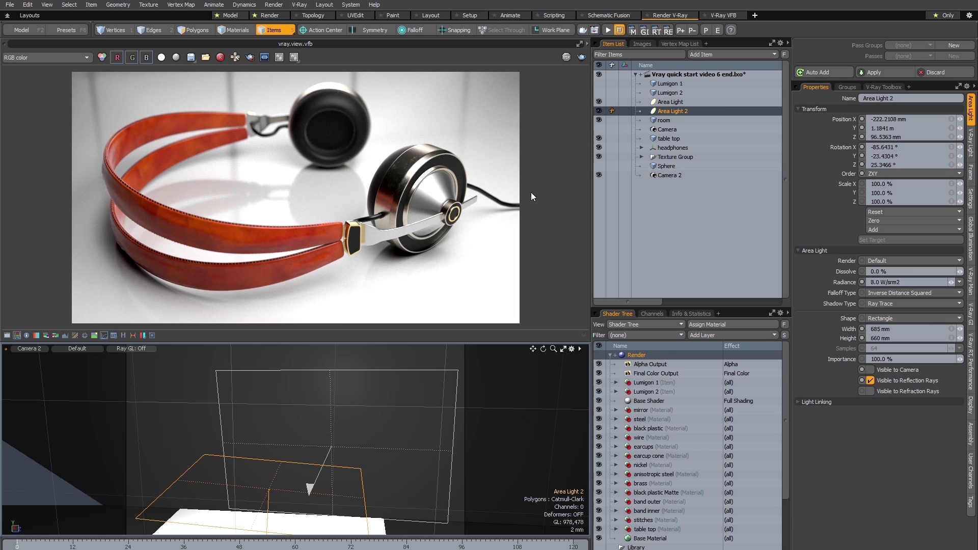
# Step: Compare the brighter and darker headphone renders in the VFB history, ending on the darker one
pyautogui.click(124, 336)
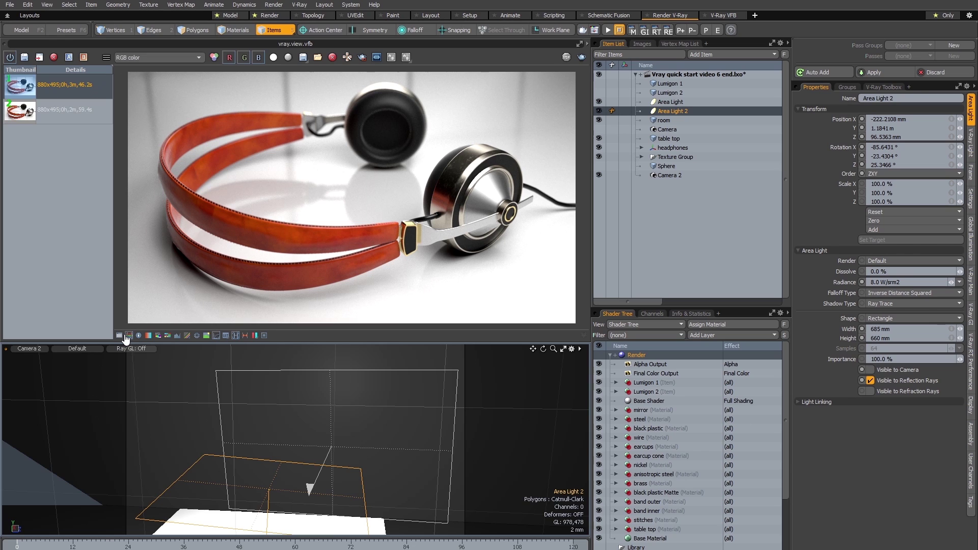
pyautogui.doubleClick(24, 113)
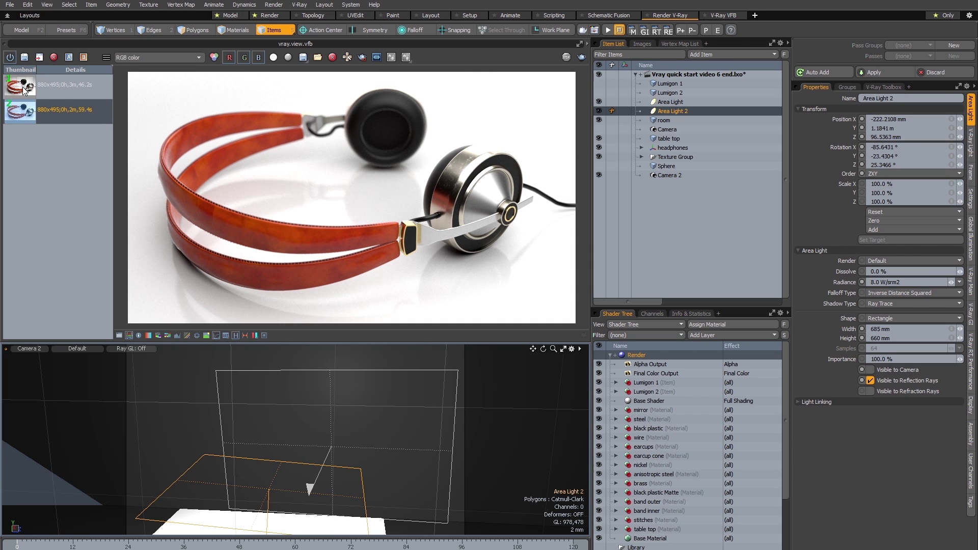
pyautogui.doubleClick(24, 88)
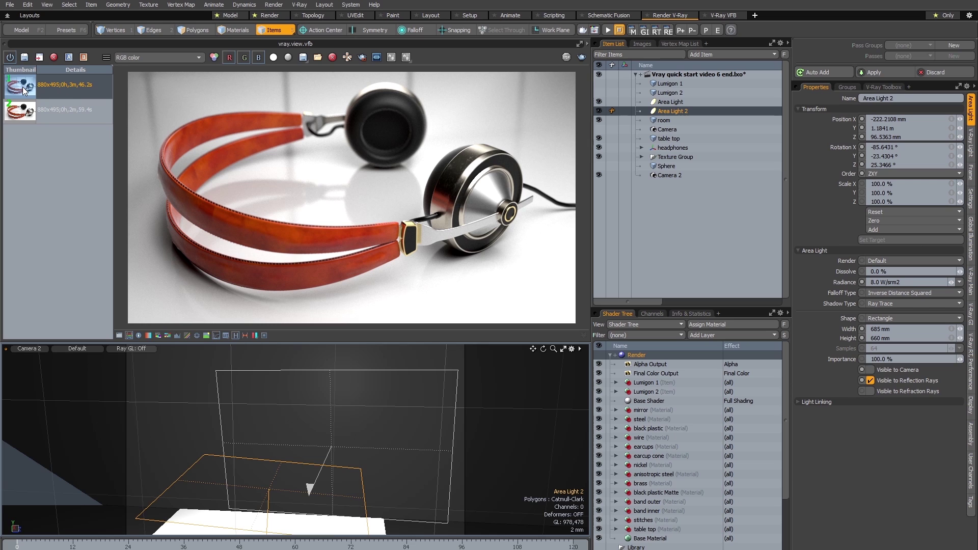
pyautogui.doubleClick(26, 113)
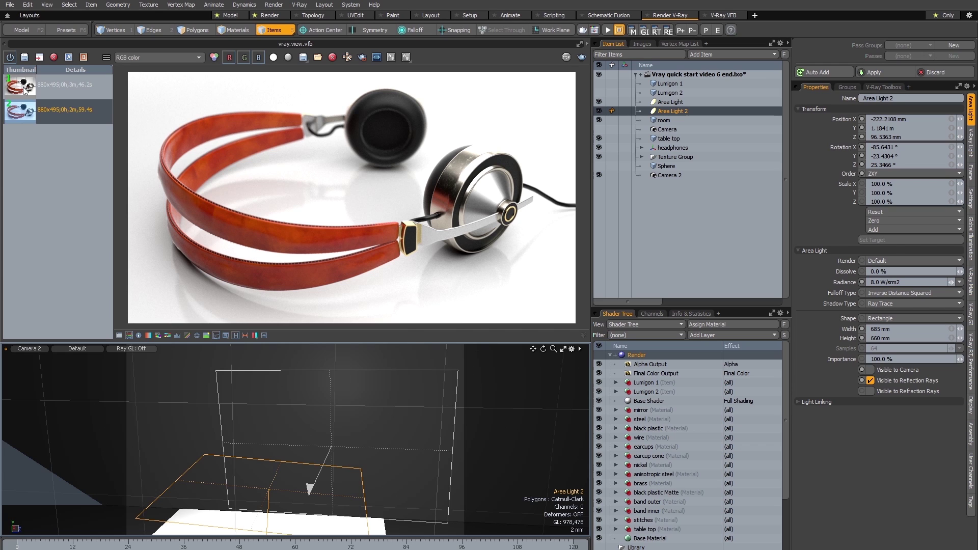
pyautogui.doubleClick(23, 88)
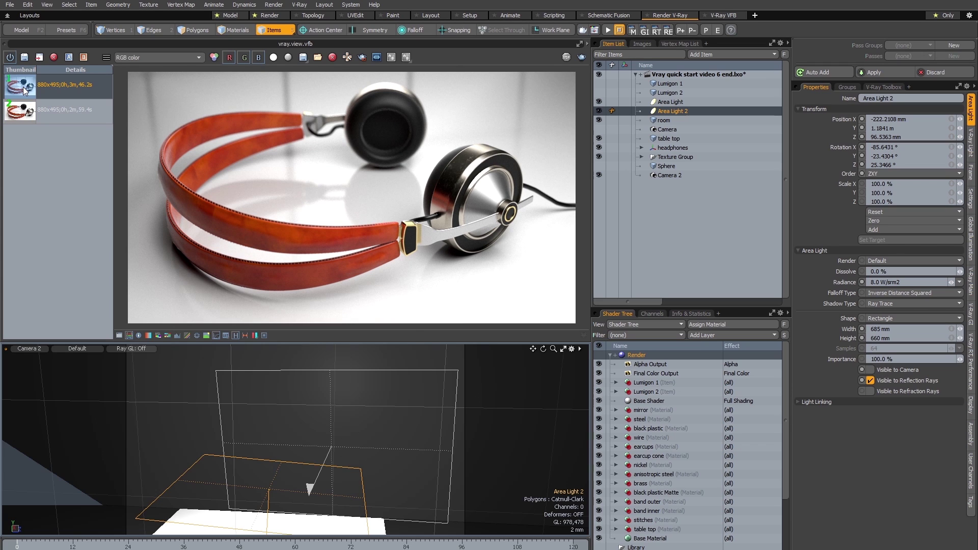